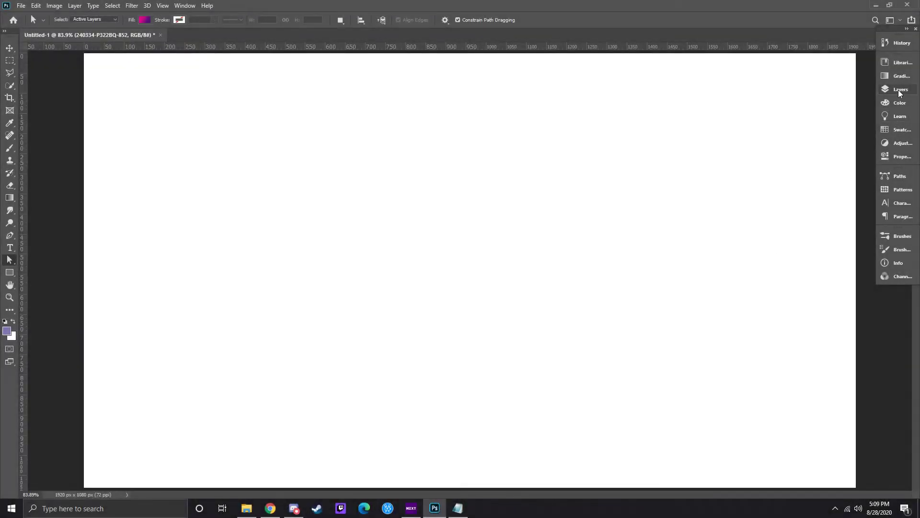
# Step: Turn on layer 240334-P322BQ-852 so the man-with-dumbbells photo shows on the canvas
pyautogui.click(900, 91)
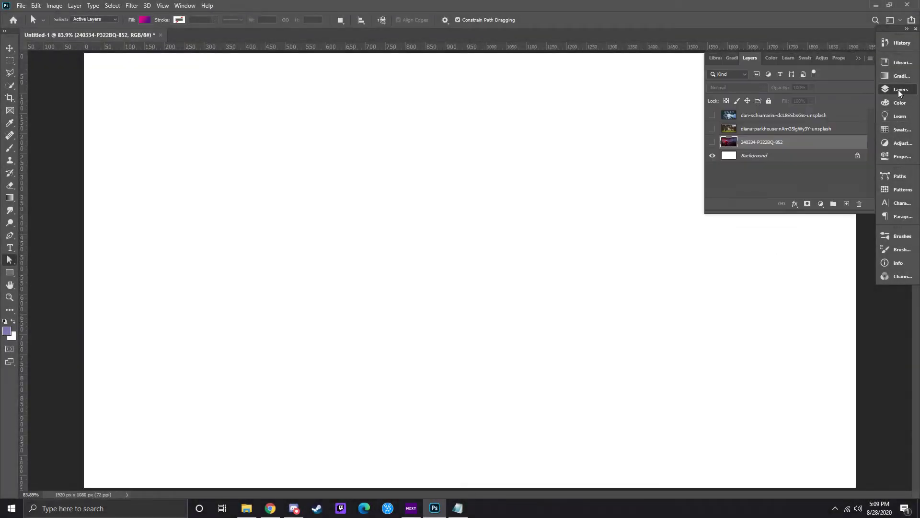
pyautogui.click(712, 142)
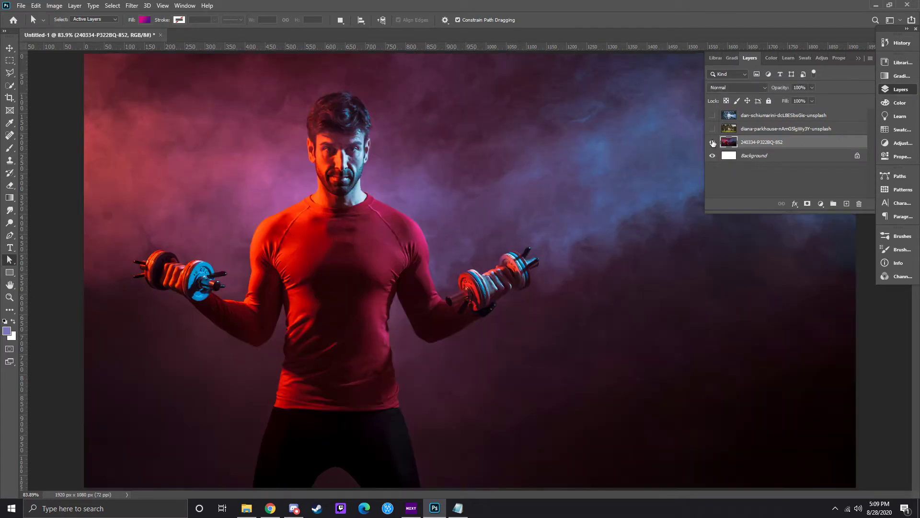
pyautogui.click(861, 60)
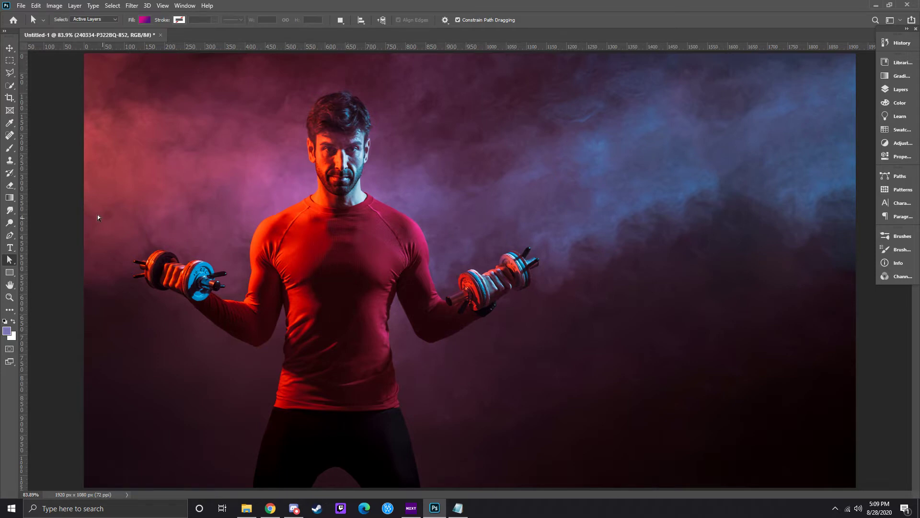
pyautogui.click(9, 72)
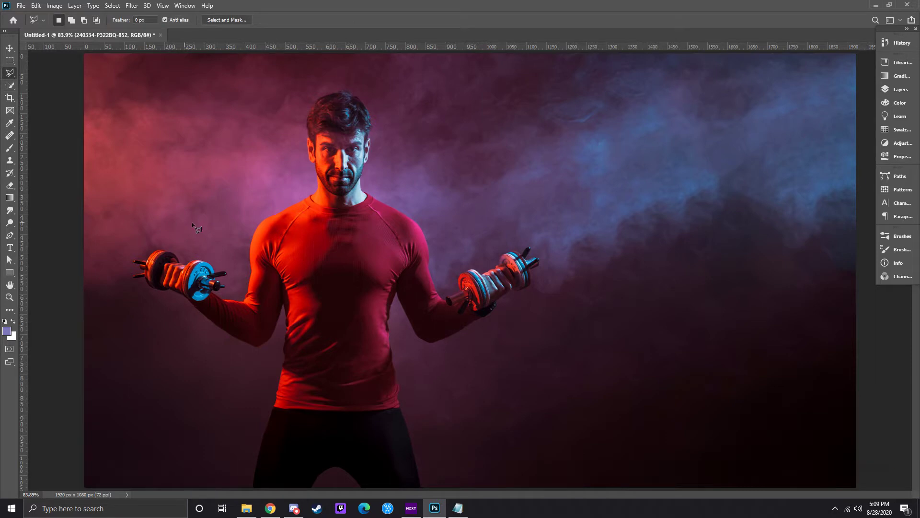
# Step: Start a Polygonal Lasso outline above the man's head, down his neck and left arm
pyautogui.click(309, 101)
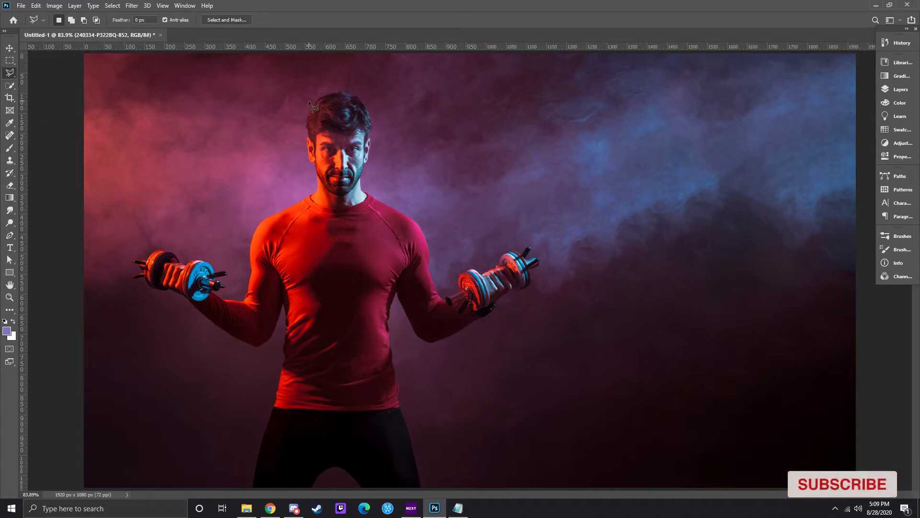
pyautogui.click(303, 128)
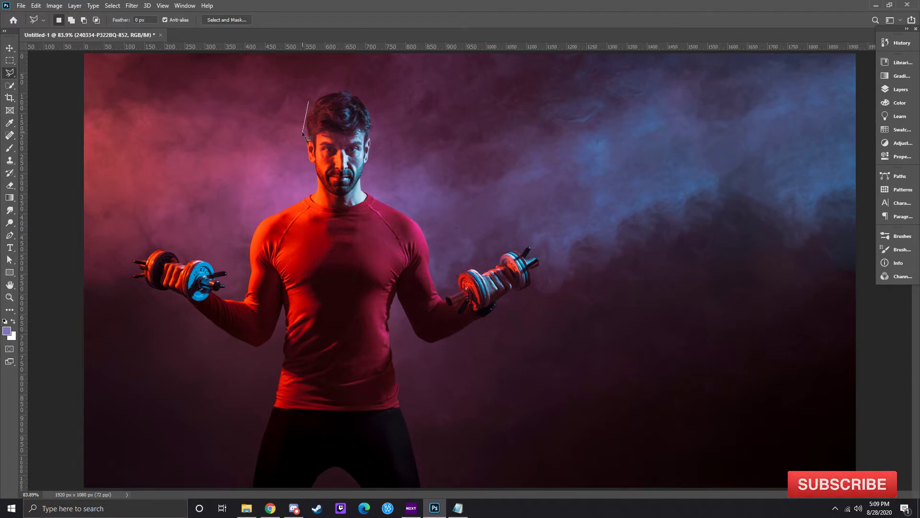
pyautogui.click(310, 165)
pyautogui.click(316, 169)
pyautogui.click(316, 184)
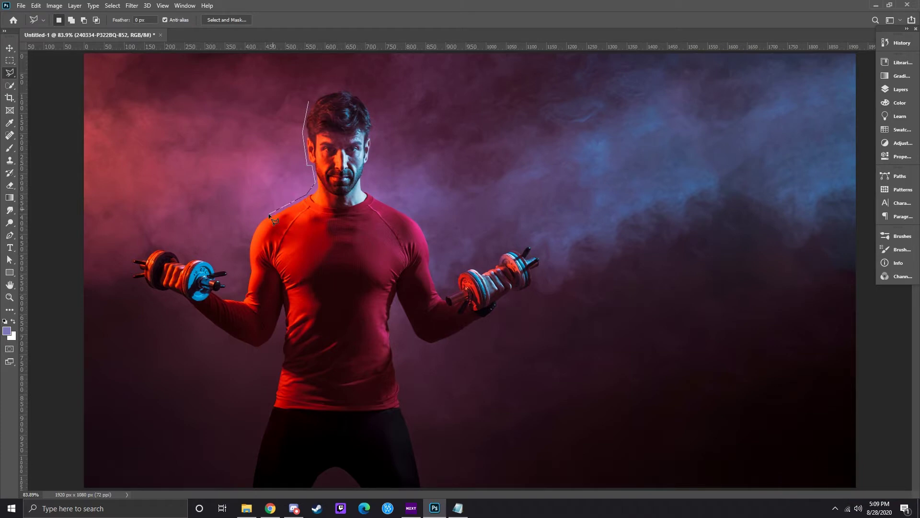
pyautogui.click(257, 218)
pyautogui.click(247, 258)
pyautogui.click(244, 295)
pyautogui.click(222, 296)
# Step: Trace around the left dumbbell and back up under the left forearm
pyautogui.click(230, 271)
pyautogui.click(214, 267)
pyautogui.click(203, 257)
pyautogui.click(179, 256)
pyautogui.click(157, 248)
pyautogui.click(146, 256)
pyautogui.click(128, 263)
pyautogui.click(133, 267)
pyautogui.click(129, 280)
pyautogui.click(144, 291)
pyautogui.click(181, 296)
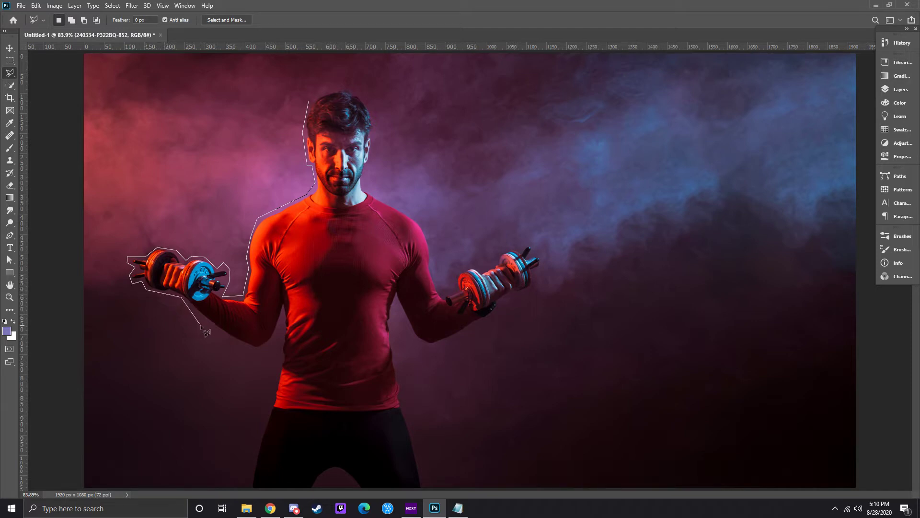
pyautogui.click(261, 351)
pyautogui.click(276, 343)
pyautogui.click(284, 309)
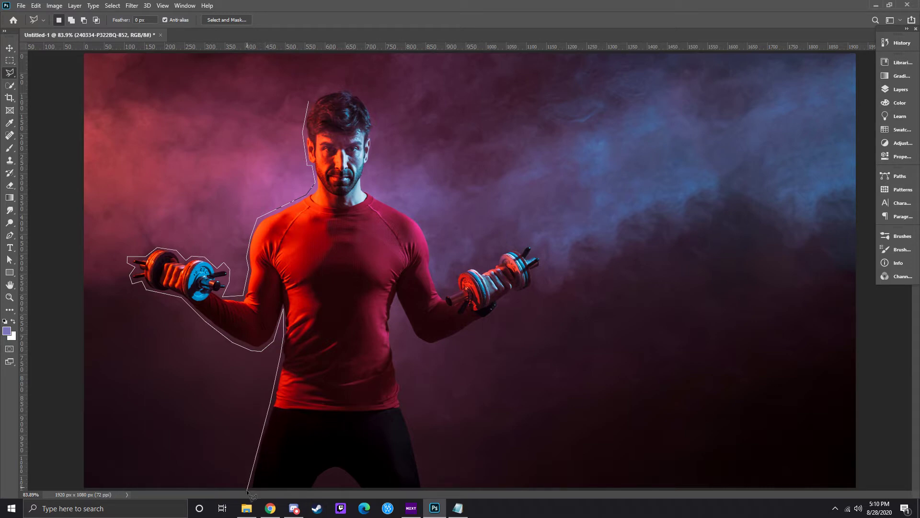
# Step: Continue the outline between the legs, along the bottom and up his right waist
pyautogui.click(320, 489)
pyautogui.click(334, 473)
pyautogui.click(358, 489)
pyautogui.click(429, 489)
pyautogui.click(401, 399)
pyautogui.click(401, 380)
pyautogui.click(395, 338)
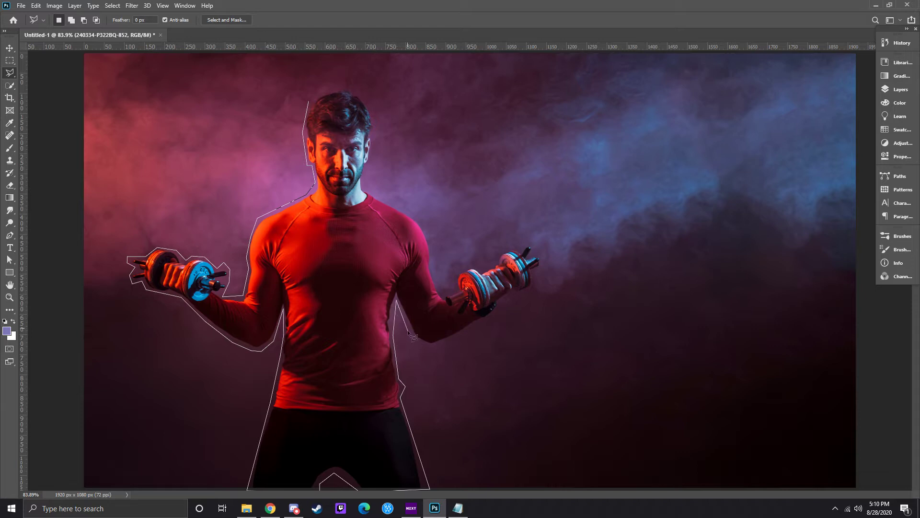
pyautogui.click(411, 335)
# Step: Trace the outline around the right forearm, right dumbbell and top of the right hand
pyautogui.click(426, 346)
pyautogui.click(463, 335)
pyautogui.click(502, 308)
pyautogui.click(510, 295)
pyautogui.click(527, 294)
pyautogui.click(534, 274)
pyautogui.click(543, 254)
pyautogui.click(529, 243)
pyautogui.click(510, 246)
pyautogui.click(483, 269)
pyautogui.click(472, 265)
# Step: Carry the outline up the right shoulder and head, closing it at the start point
pyautogui.click(424, 221)
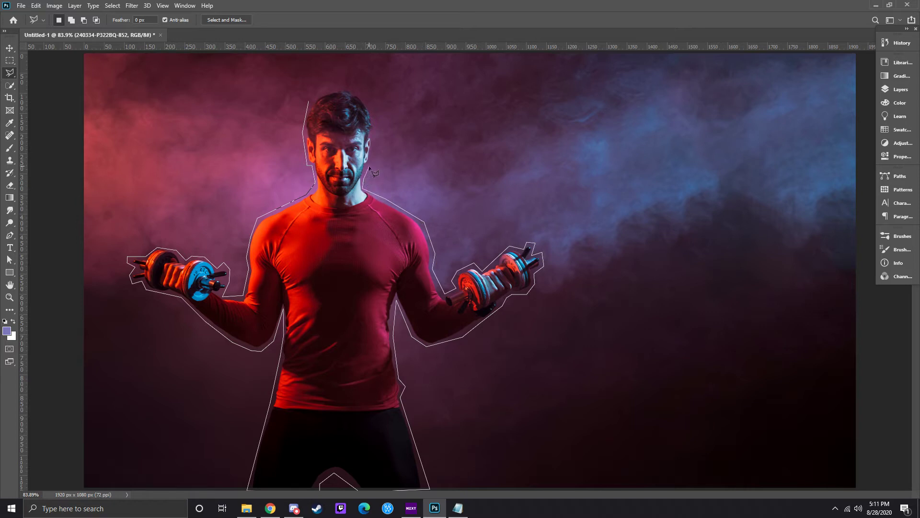
pyautogui.click(376, 149)
pyautogui.click(312, 107)
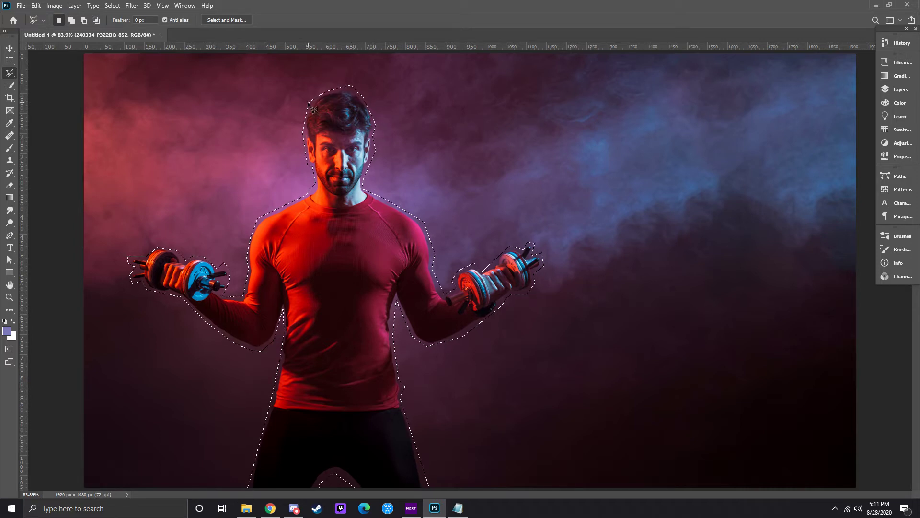
# Step: Content-Aware fill the selection to erase the man and dumbbells, then deselect
pyautogui.rightClick(344, 231)
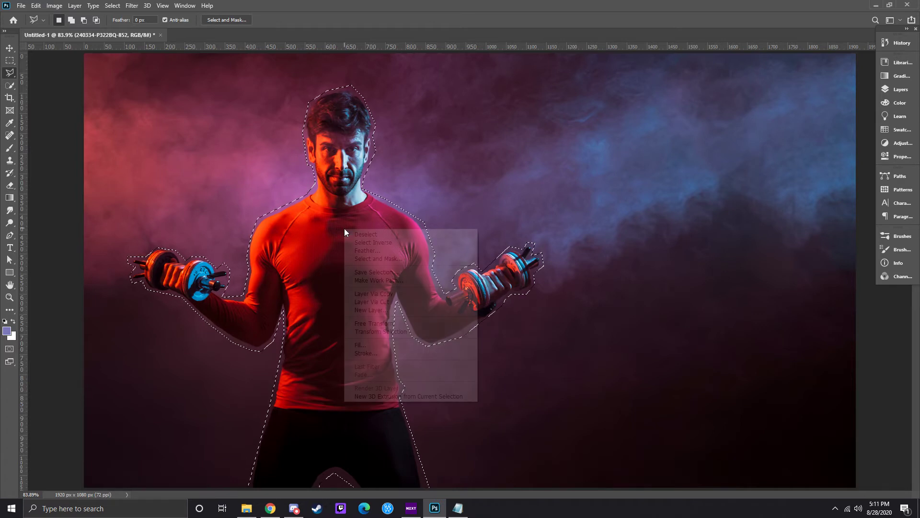
pyautogui.click(375, 345)
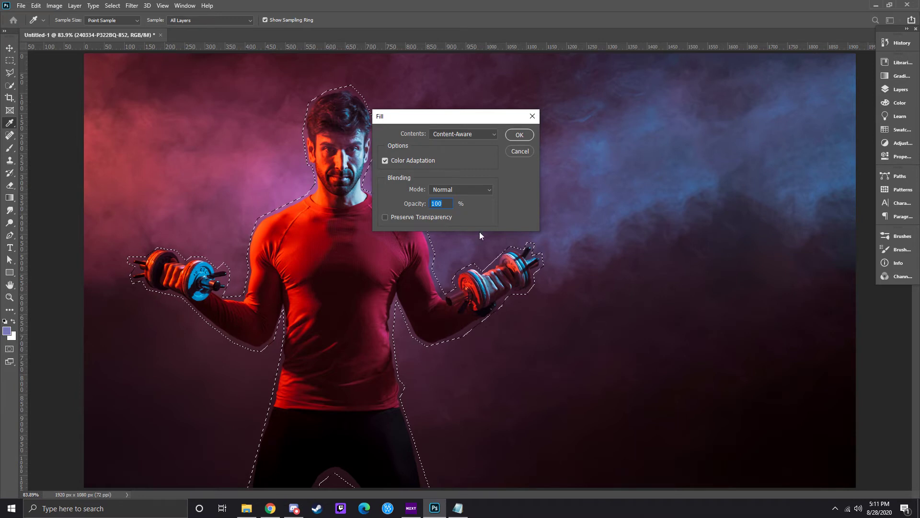
pyautogui.click(519, 135)
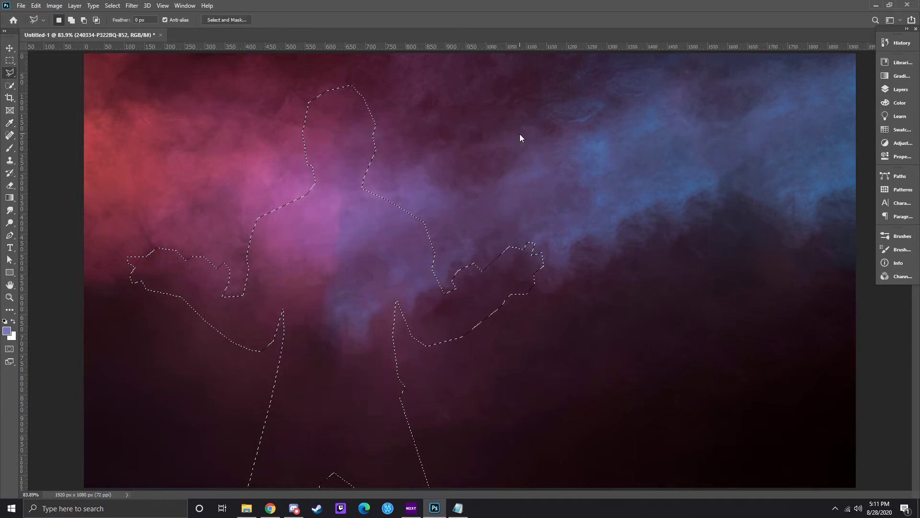
pyautogui.hotkey('ctrl', 'd')
pyautogui.click(8, 48)
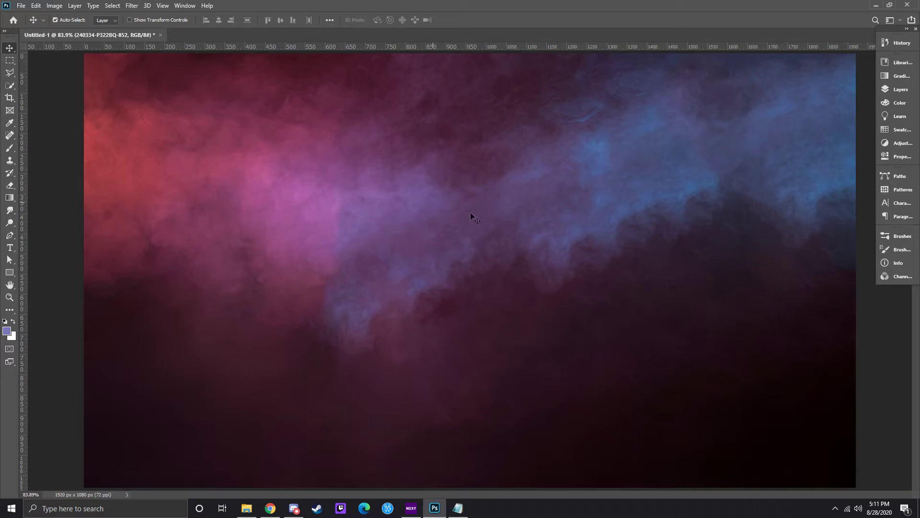
# Step: Make the two-deer photo visible and begin a Polygonal Lasso outline at the running deer's hind leg
pyautogui.click(899, 90)
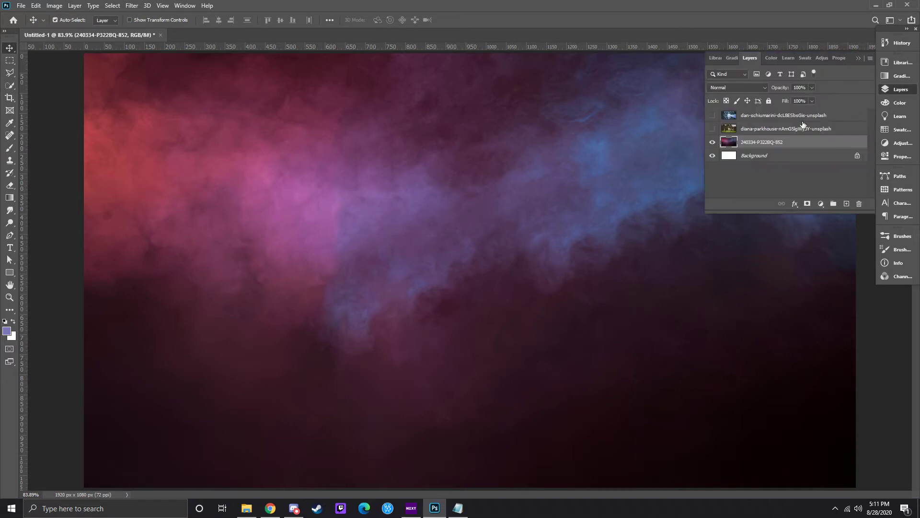
pyautogui.click(712, 129)
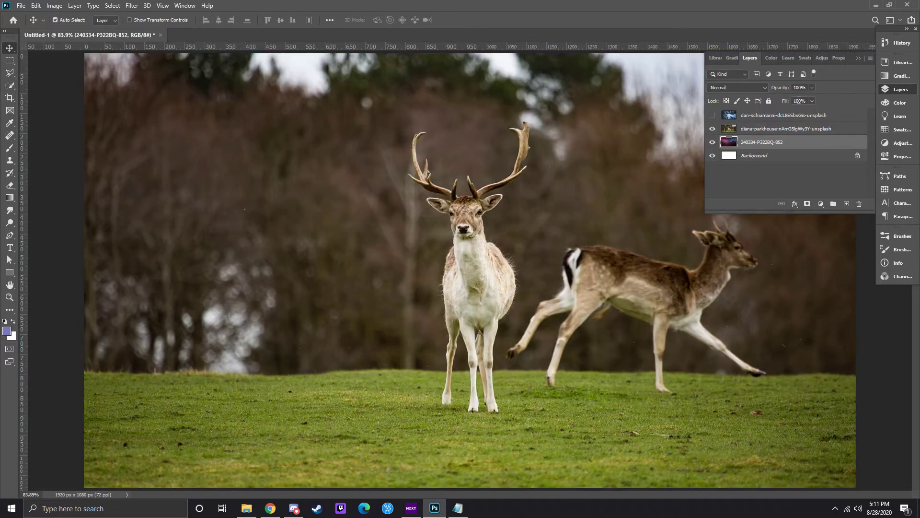
pyautogui.click(856, 58)
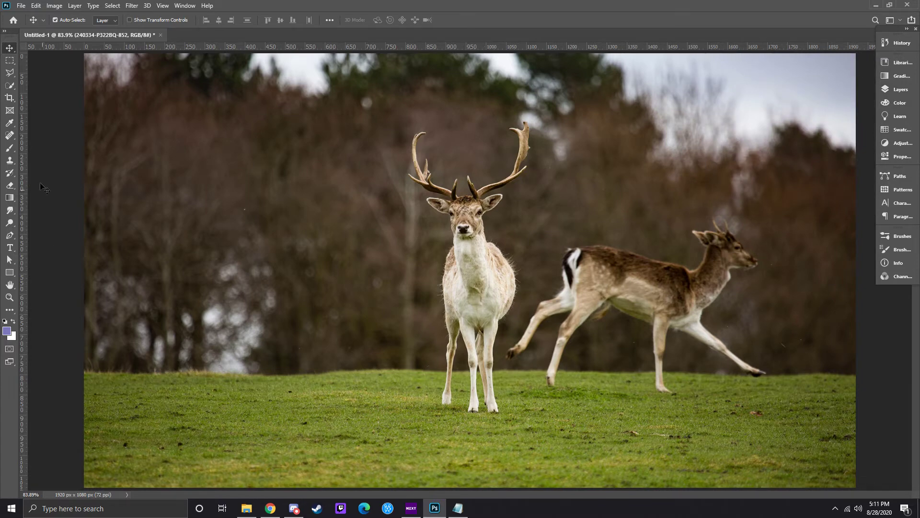
pyautogui.click(9, 74)
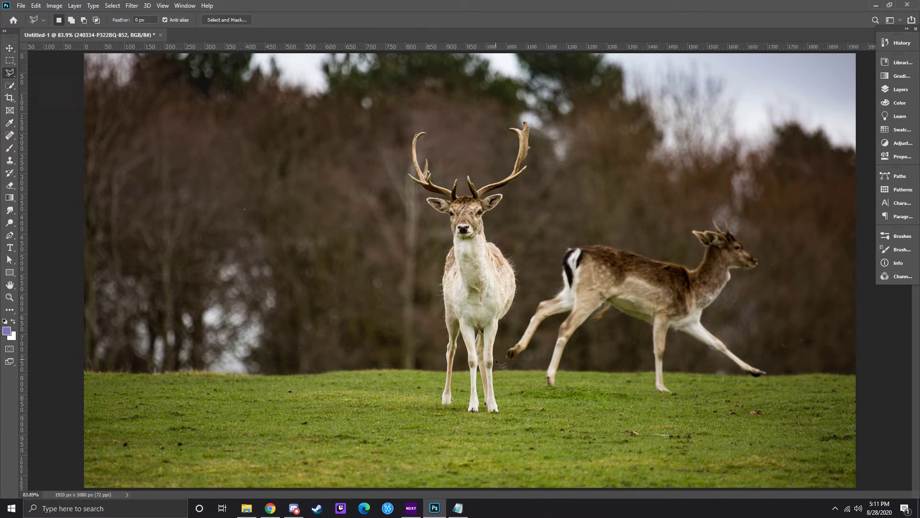
pyautogui.click(567, 314)
# Step: Outline the running deer's raised hind hoof, rump, back, ear and head top
pyautogui.click(528, 354)
pyautogui.click(504, 366)
pyautogui.click(515, 341)
pyautogui.click(567, 243)
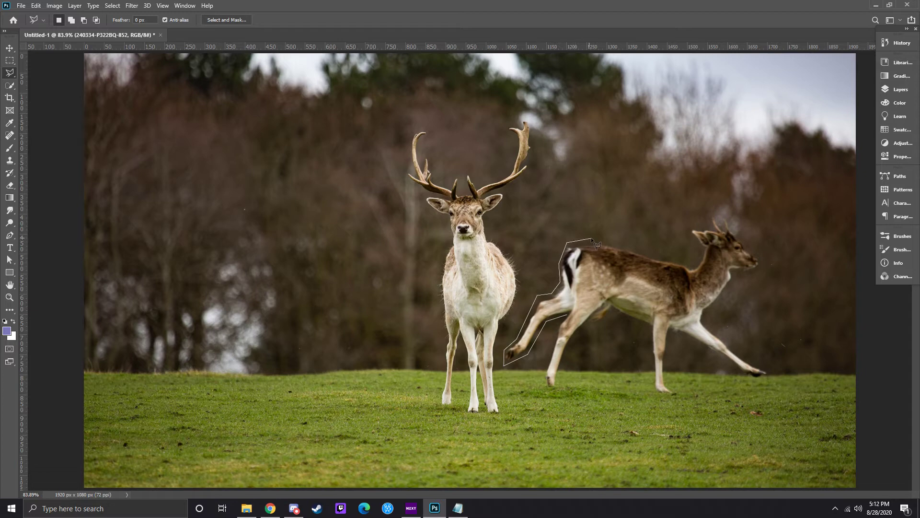
pyautogui.click(685, 260)
pyautogui.click(697, 262)
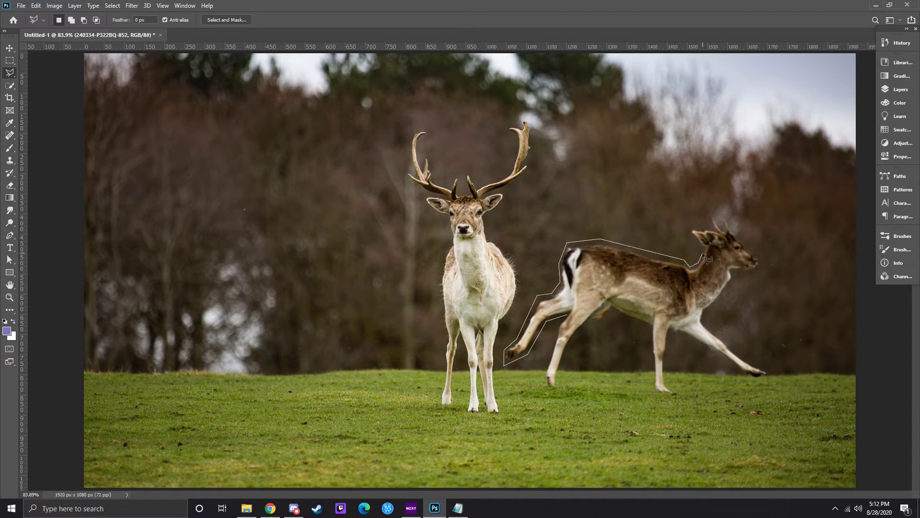
pyautogui.click(688, 228)
pyautogui.click(711, 229)
# Step: Trace the deer's face, chin, chest, front leg and hind foot
pyautogui.click(760, 259)
pyautogui.click(762, 264)
pyautogui.click(746, 274)
pyautogui.click(733, 277)
pyautogui.click(704, 311)
pyautogui.click(728, 346)
pyautogui.click(744, 378)
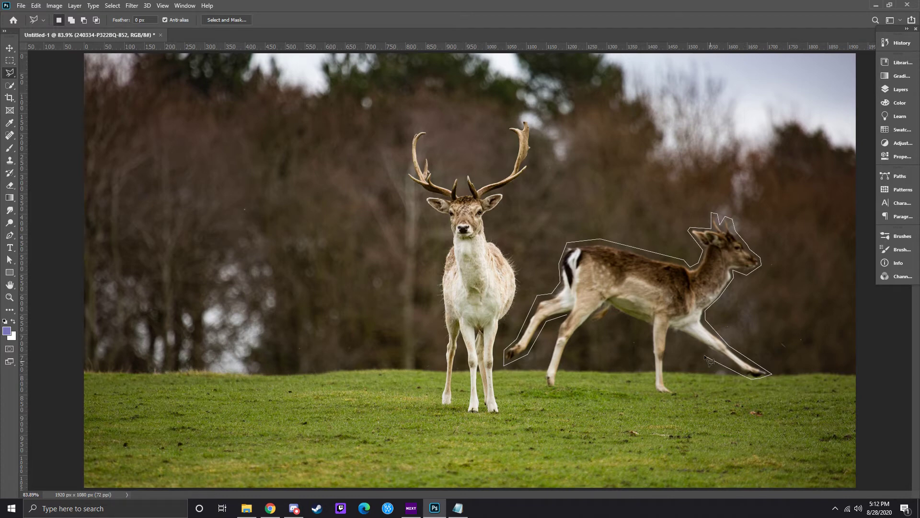
pyautogui.click(671, 332)
pyautogui.click(667, 382)
pyautogui.click(674, 394)
# Step: Trace the hooves and belly, then close the outline into a selection of the deer
pyautogui.click(655, 395)
pyautogui.click(651, 329)
pyautogui.click(614, 314)
pyautogui.click(593, 325)
pyautogui.click(570, 365)
pyautogui.click(555, 389)
pyautogui.click(545, 378)
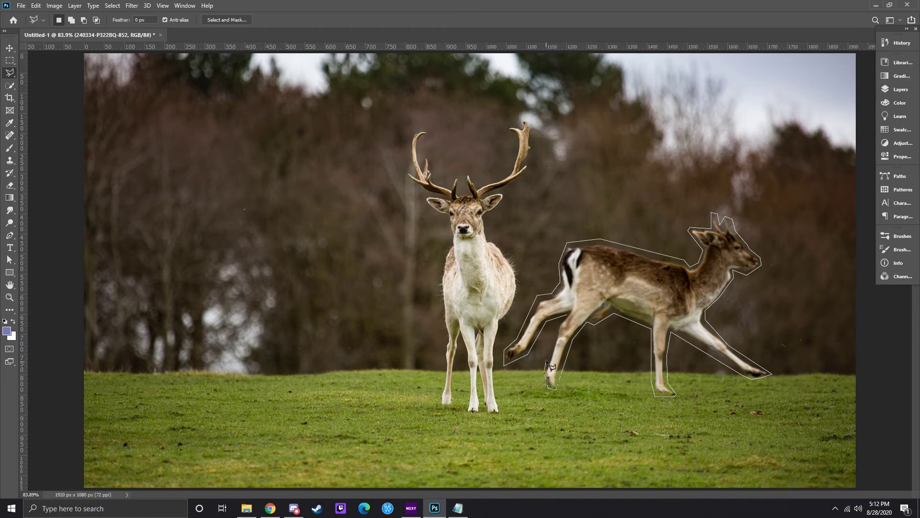
pyautogui.click(567, 314)
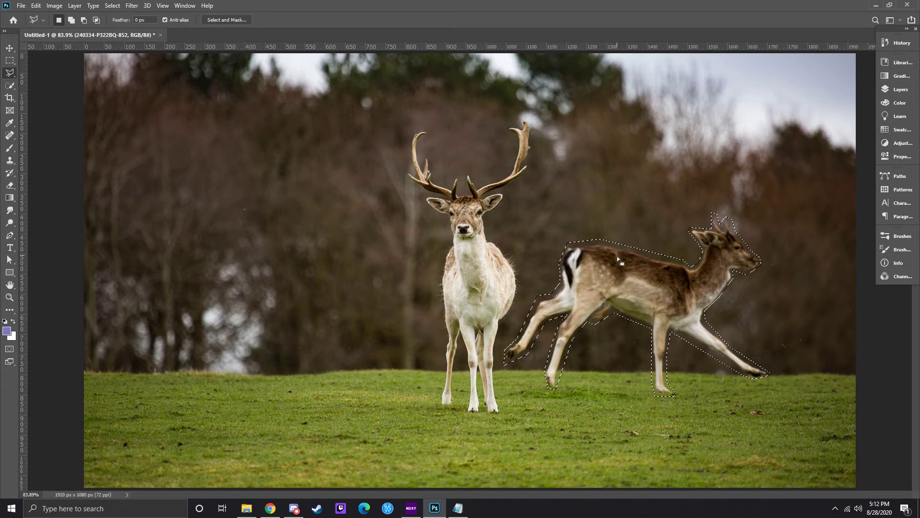
# Step: Try a Content-Aware fill on the deer selection, then reopen Fill and cancel it
pyautogui.rightClick(623, 279)
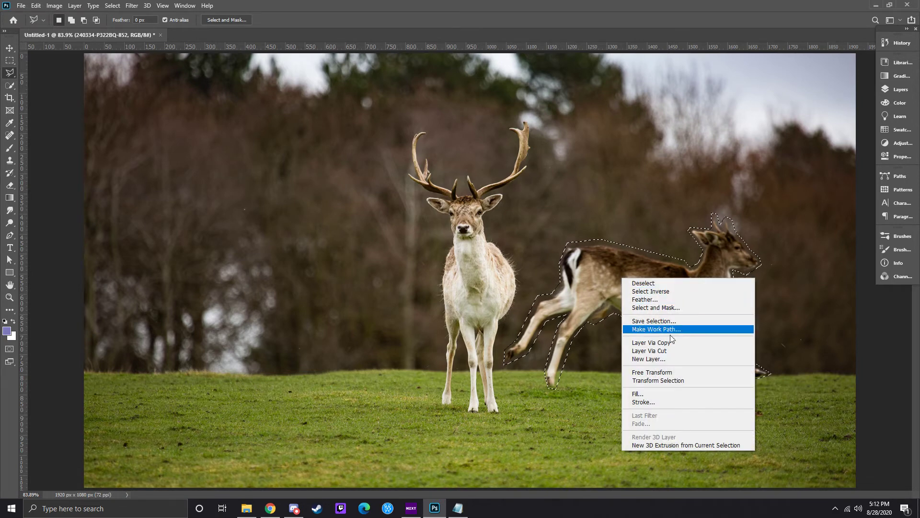
pyautogui.click(652, 394)
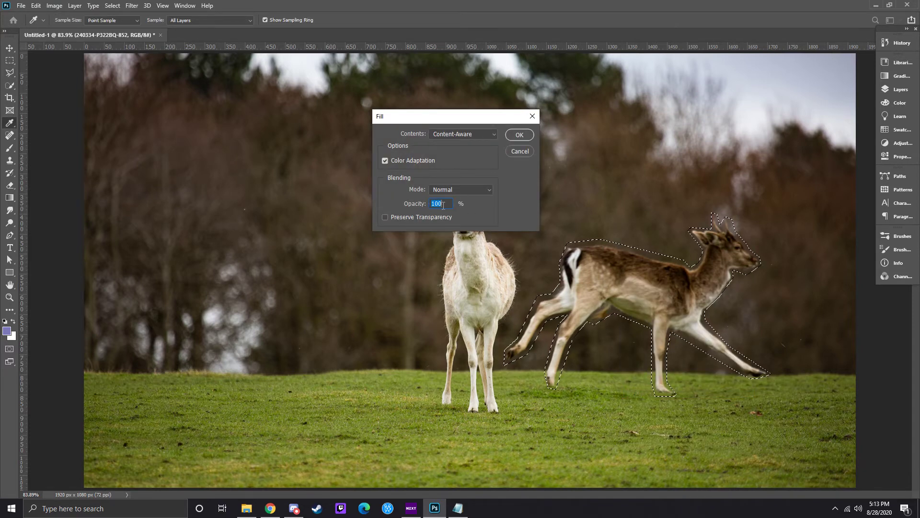
pyautogui.click(519, 135)
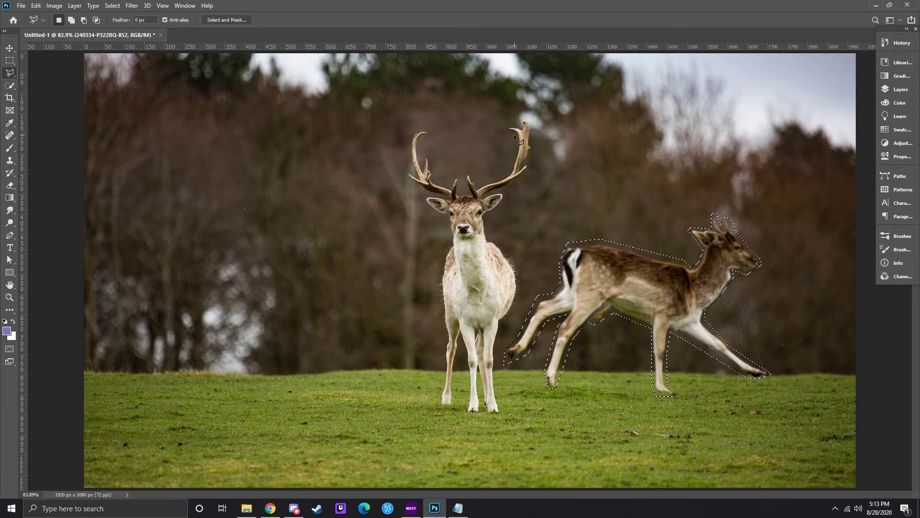
pyautogui.rightClick(630, 274)
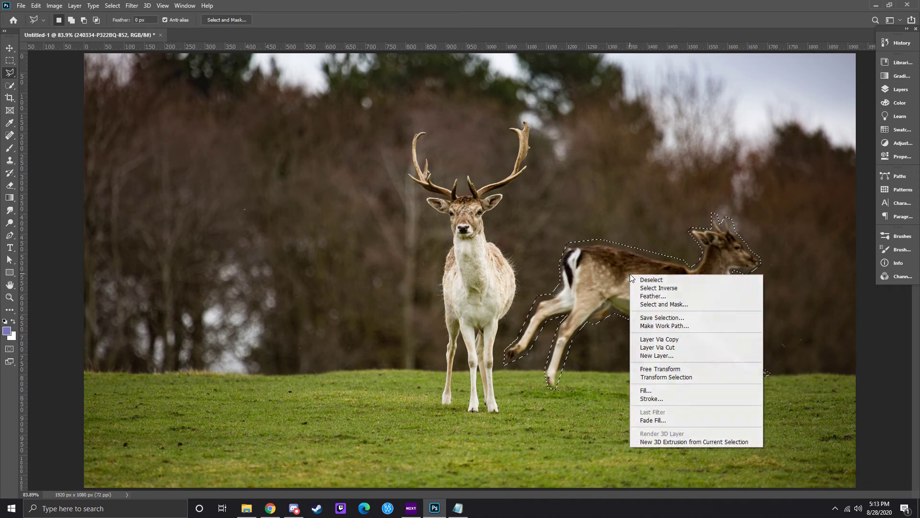
pyautogui.click(671, 388)
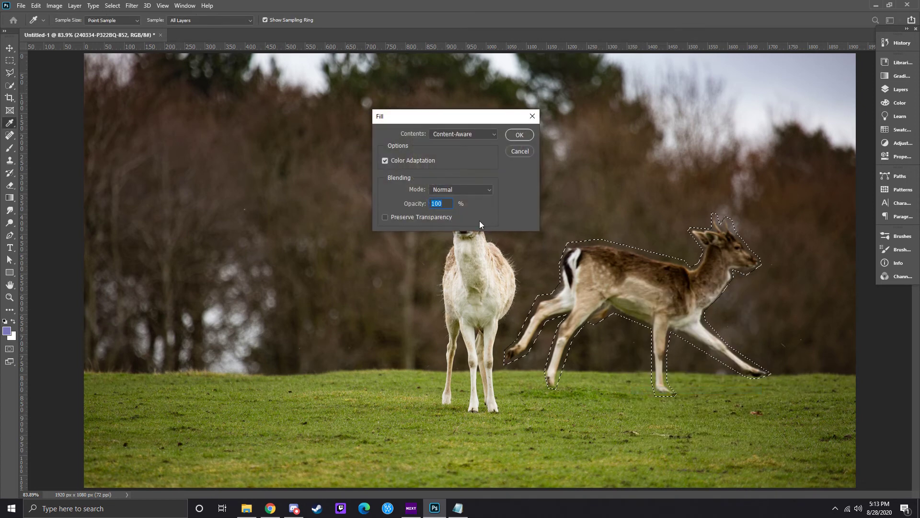
pyautogui.press('Return')
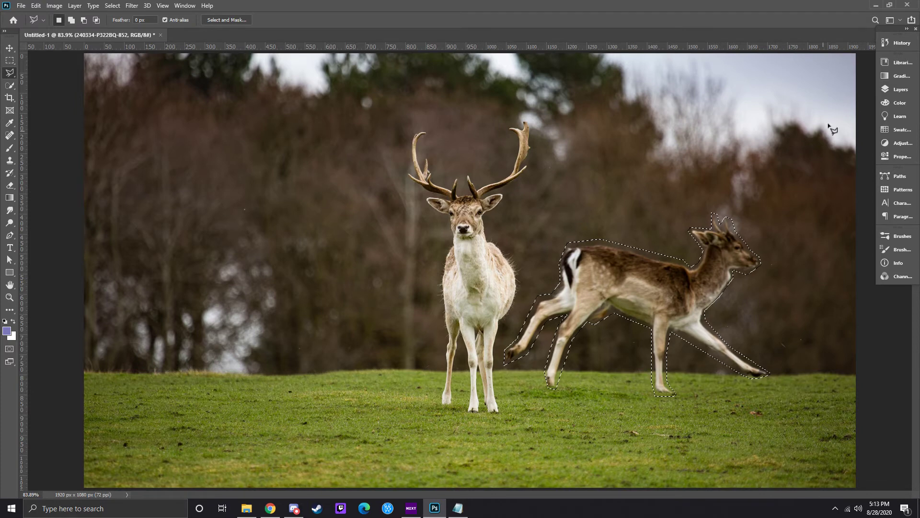
# Step: Make the diana-parkhouse deer layer active and bring up the selection's context menu
pyautogui.click(896, 89)
pyautogui.click(781, 120)
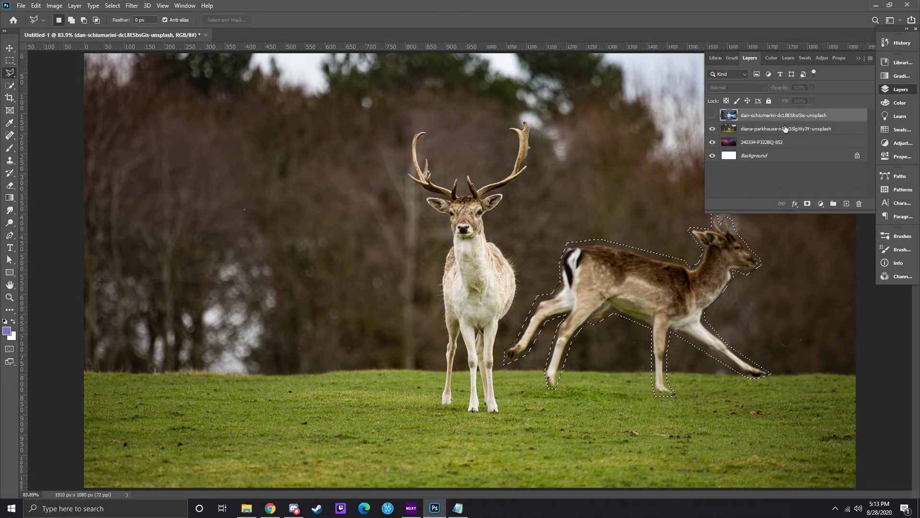
pyautogui.click(782, 127)
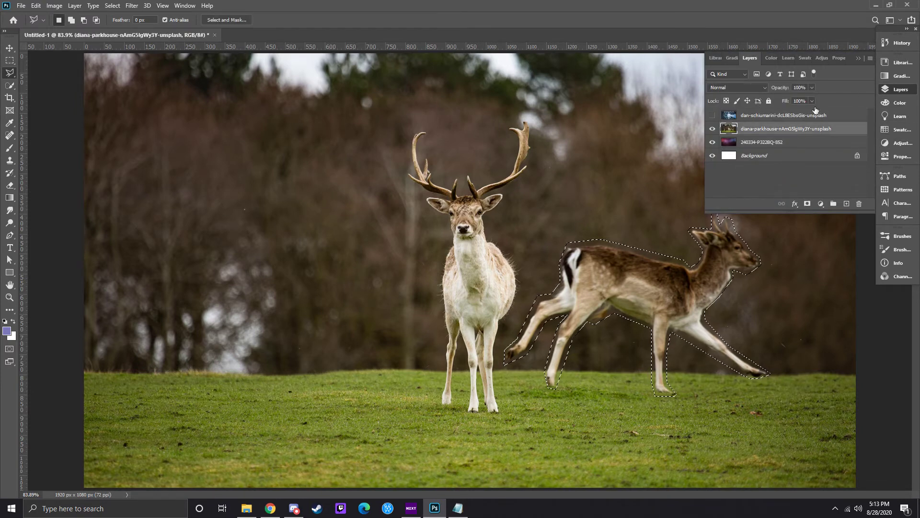
pyautogui.click(856, 58)
pyautogui.rightClick(624, 277)
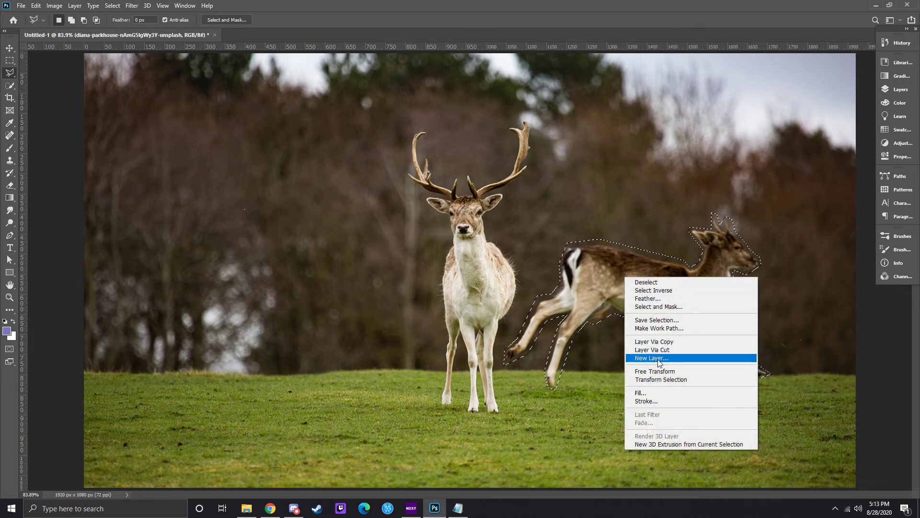
# Step: Content-Aware fill the running deer away, leaving only the stag, and deselect
pyautogui.click(658, 393)
pyautogui.click(517, 131)
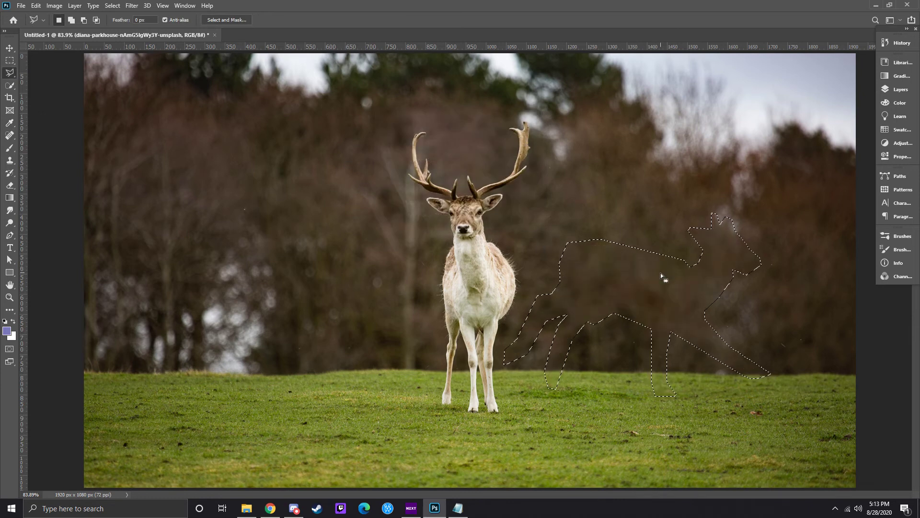
pyautogui.hotkey('ctrl', 'd')
# Step: Hide the deer and purple sky layers, and show and activate the spiral building layer
pyautogui.click(901, 90)
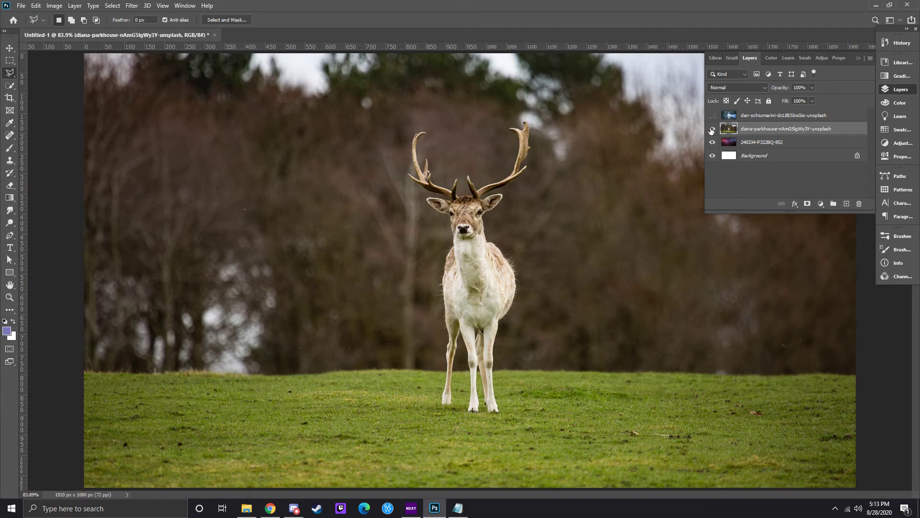
pyautogui.click(712, 128)
pyautogui.click(712, 142)
pyautogui.click(712, 115)
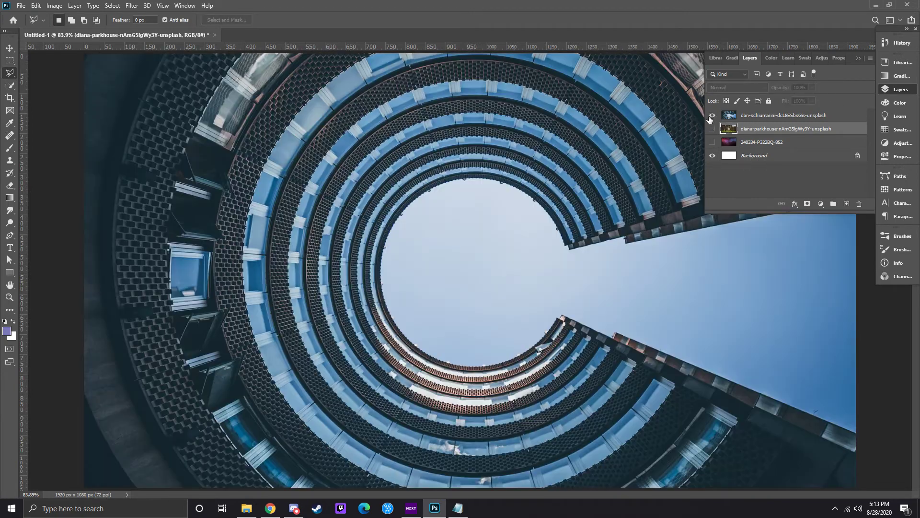
pyautogui.press('w')
pyautogui.click(767, 115)
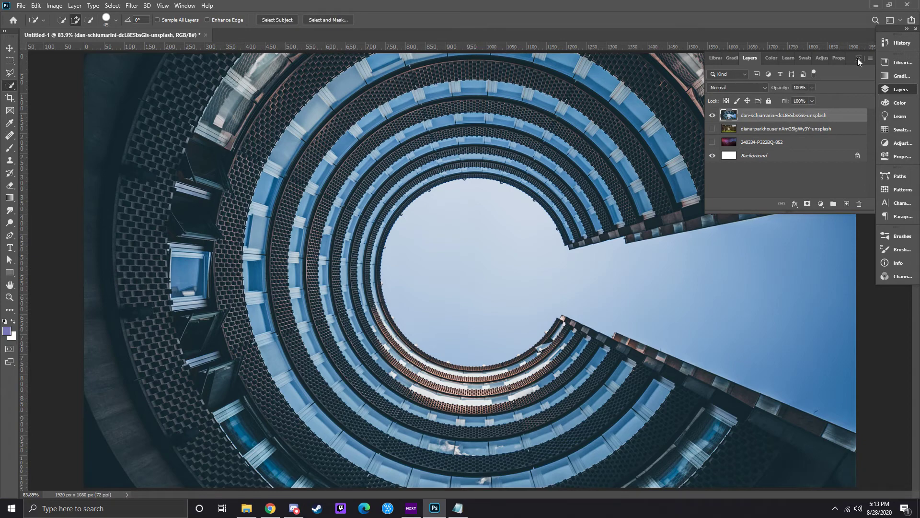
pyautogui.click(858, 58)
# Step: Quick-select the blue sky inside the spiral, delete it and deselect
pyautogui.moveTo(514, 257); pyautogui.dragTo(465, 248)
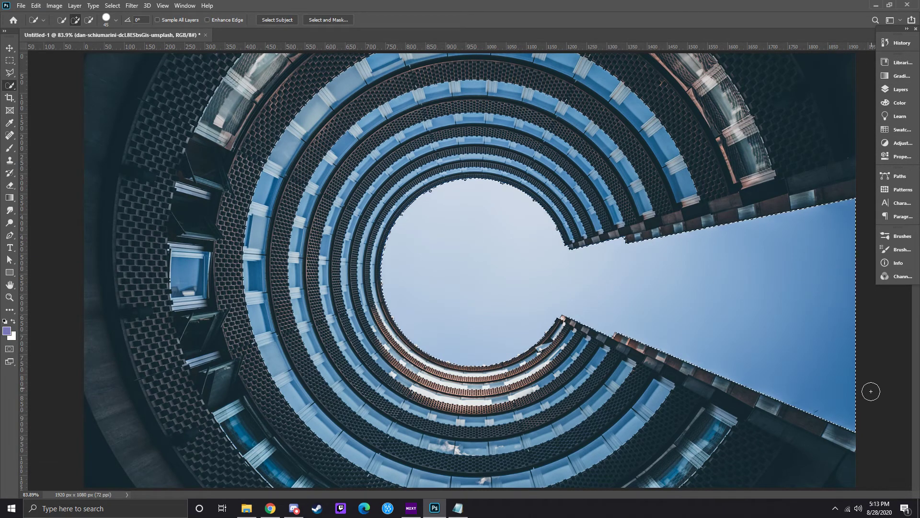
pyautogui.click(10, 48)
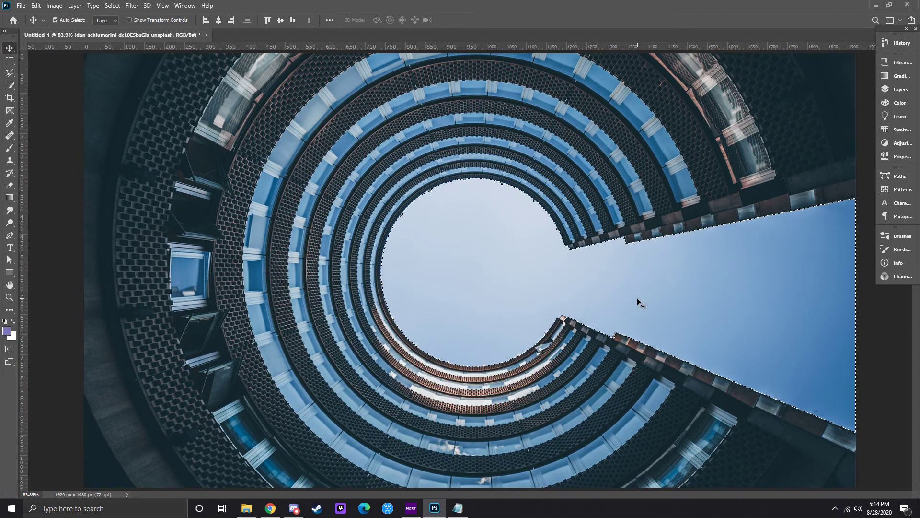
pyautogui.press('Delete')
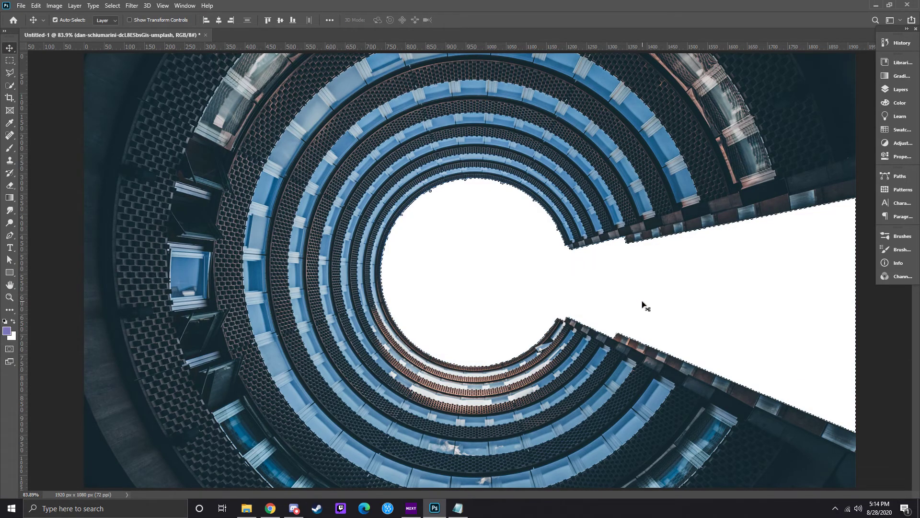
pyautogui.press('ctrl')
pyautogui.hotkey('ctrl', 'd')
pyautogui.click(897, 91)
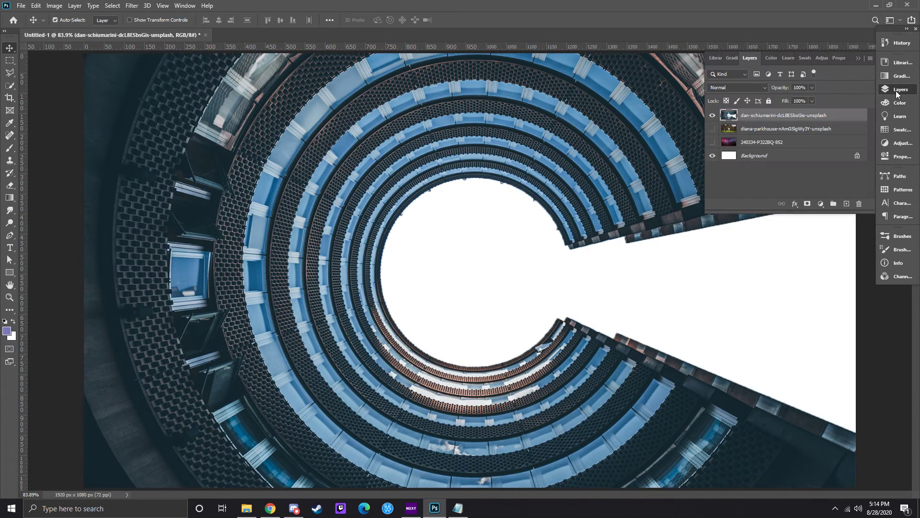
# Step: Show the purple smoky sky layer and draw a 1928 × 1089 px rectangle covering the canvas
pyautogui.click(712, 143)
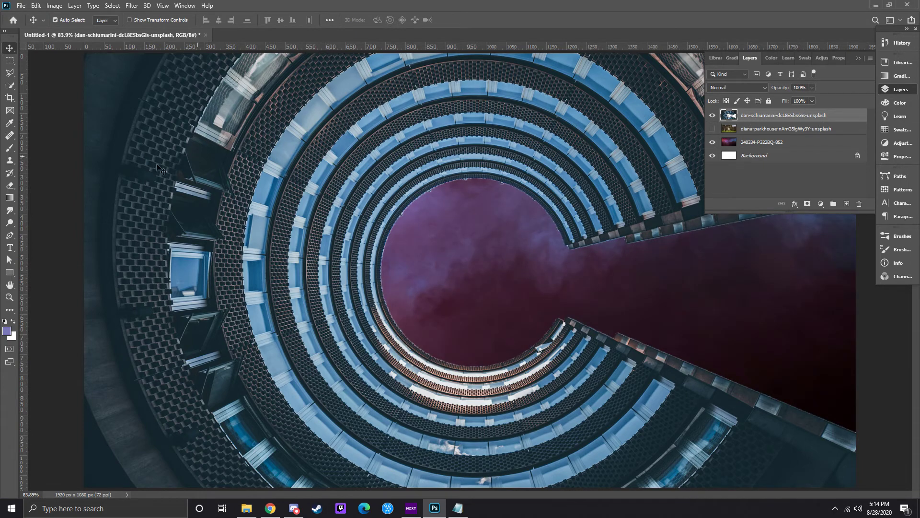
pyautogui.click(9, 272)
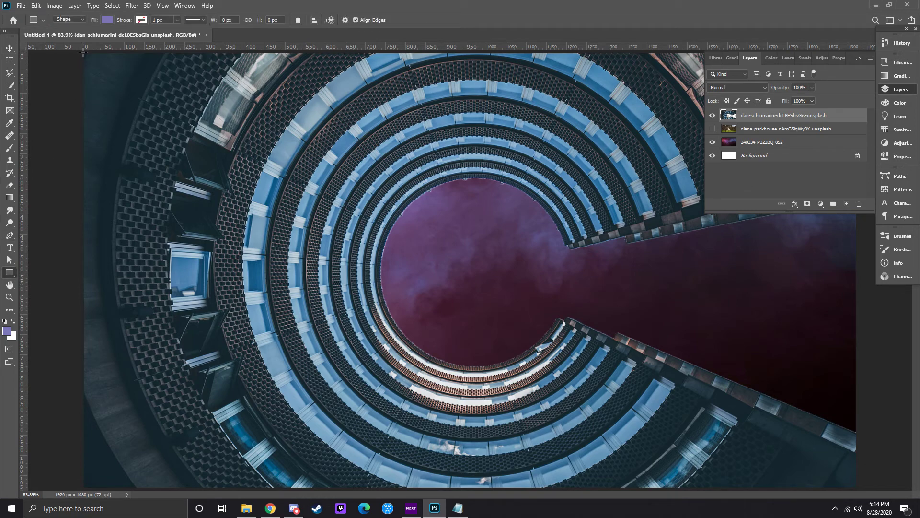
pyautogui.moveTo(83, 52)
pyautogui.mouseDown()
pyautogui.moveTo(805, 479)
pyautogui.moveTo(857, 488)
pyautogui.mouseUp()
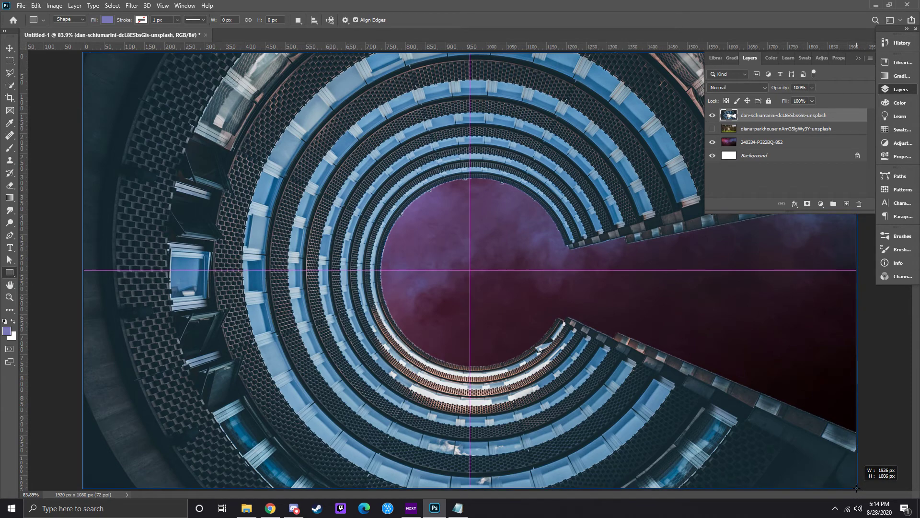
pyautogui.moveTo(856, 488); pyautogui.dragTo(857, 485)
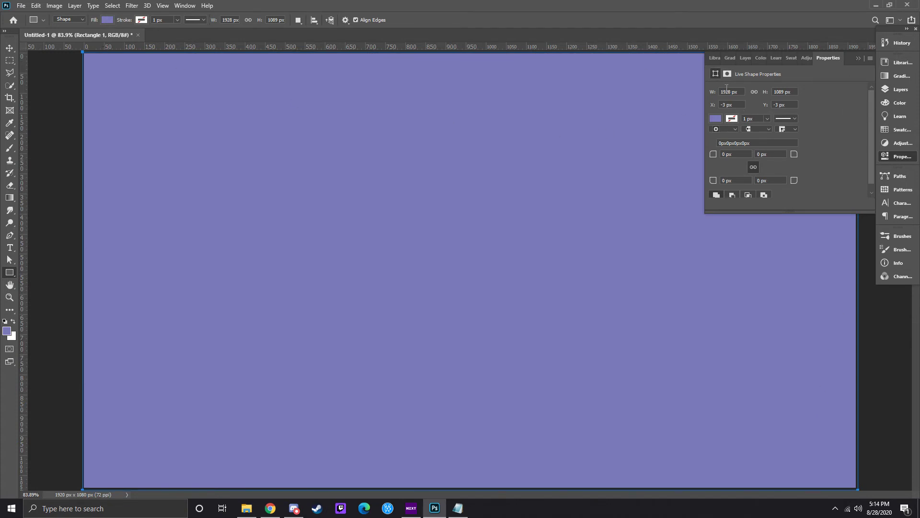
pyautogui.click(712, 120)
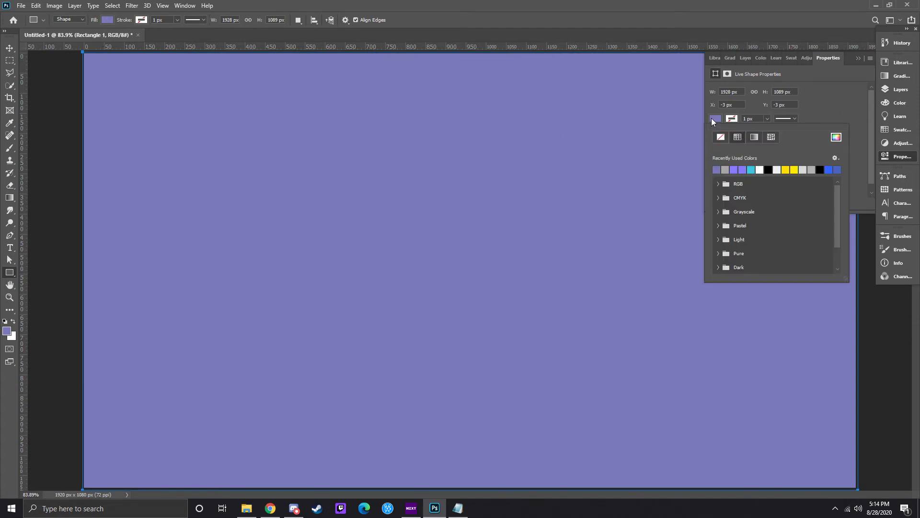
# Step: Fill the rectangle with the magenta-to-purple gradient preset angled at 45°
pyautogui.click(753, 137)
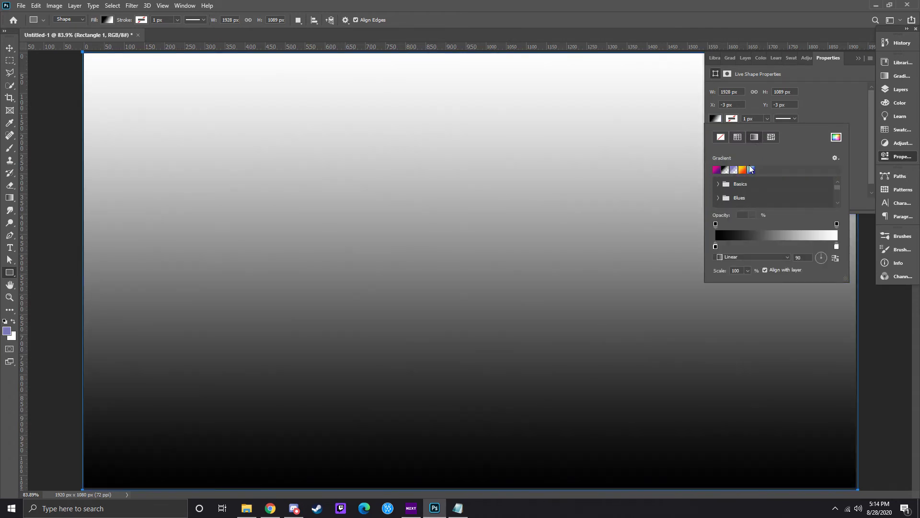
pyautogui.click(716, 170)
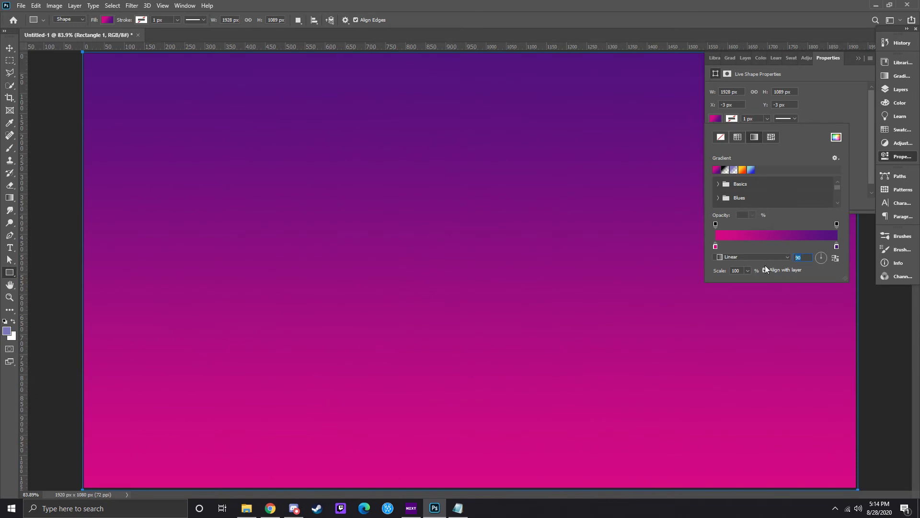
pyautogui.write('45')
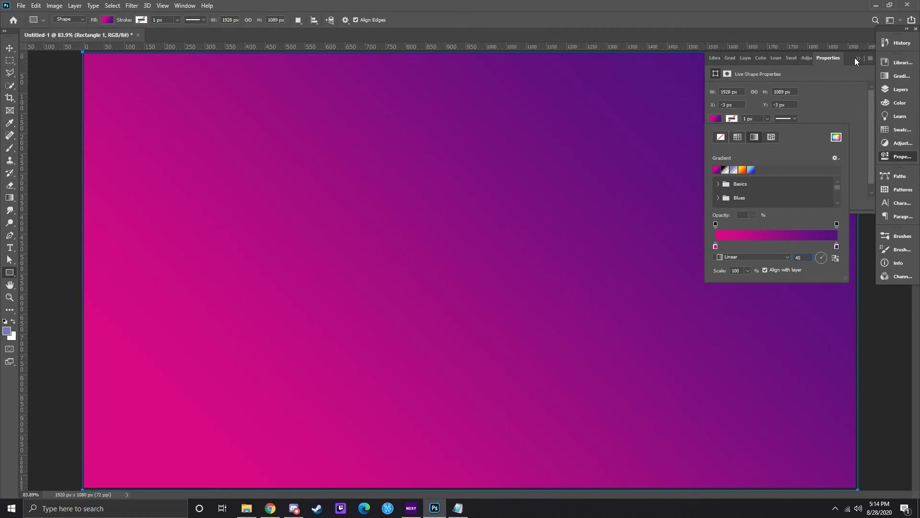
pyautogui.press('Return')
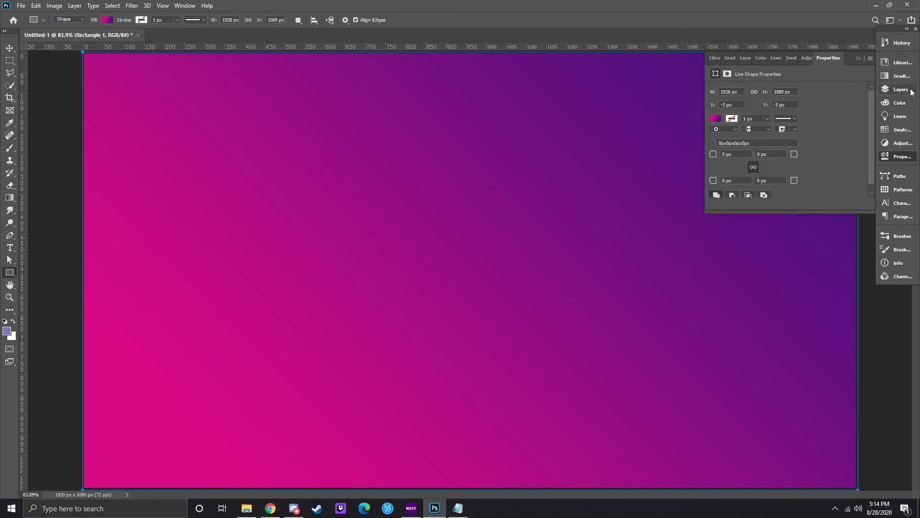
# Step: Set Rectangle 1's blend mode to Soft Light, then select the spiral building photo layer
pyautogui.click(910, 90)
pyautogui.click(738, 88)
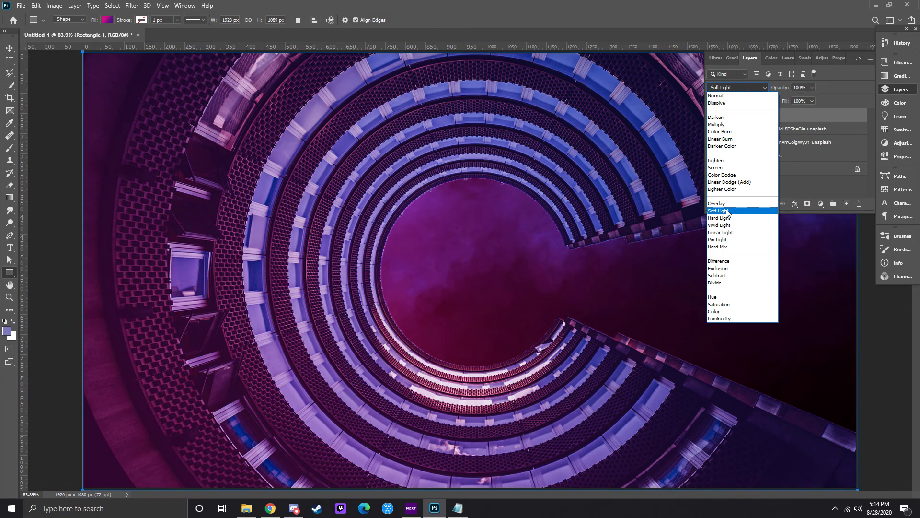
pyautogui.click(727, 210)
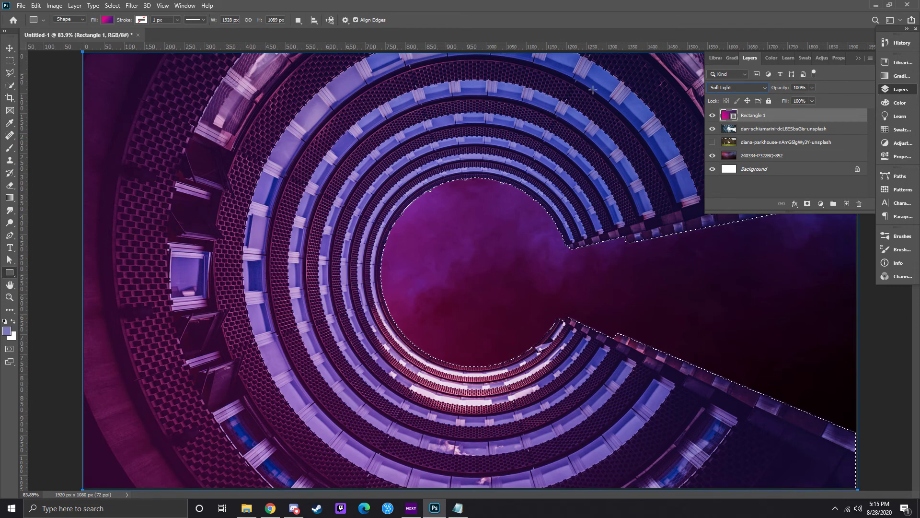
pyautogui.click(776, 129)
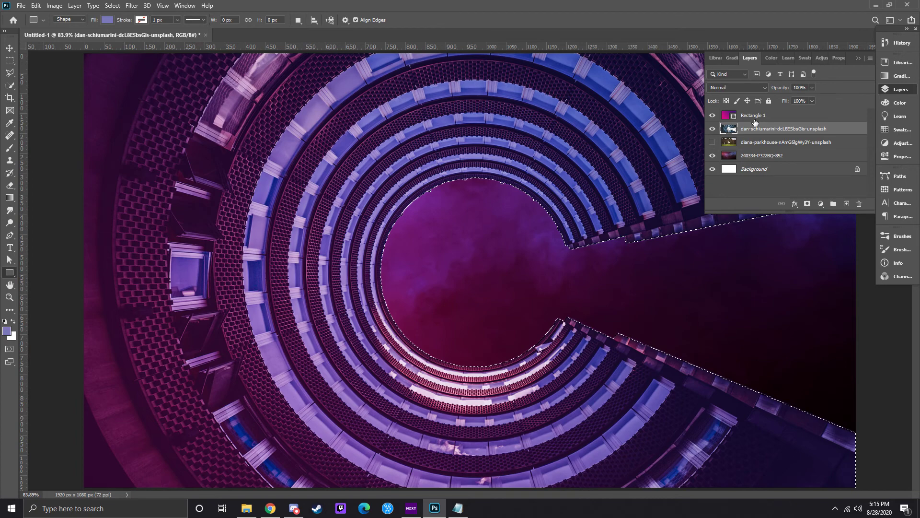
# Step: Mask the gradient rectangle to the building selection, then start transforming the smoky sky layer
pyautogui.click(755, 119)
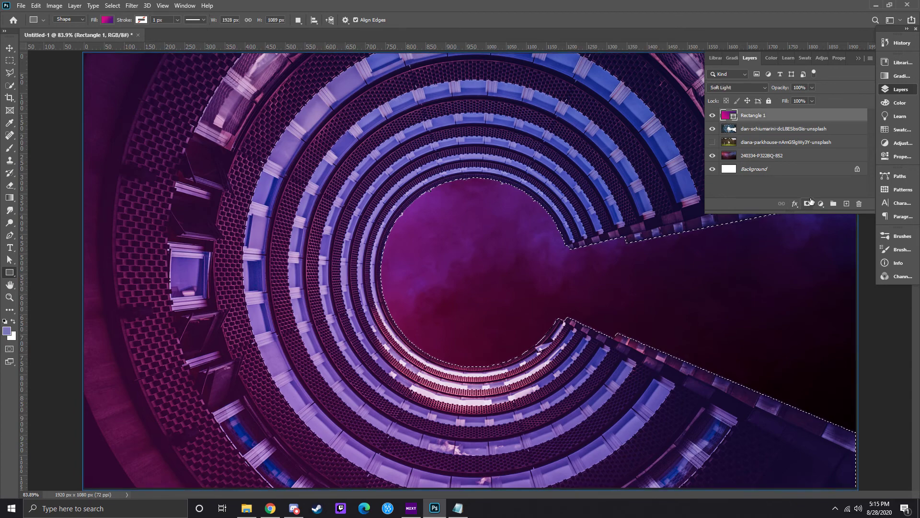
pyautogui.click(807, 204)
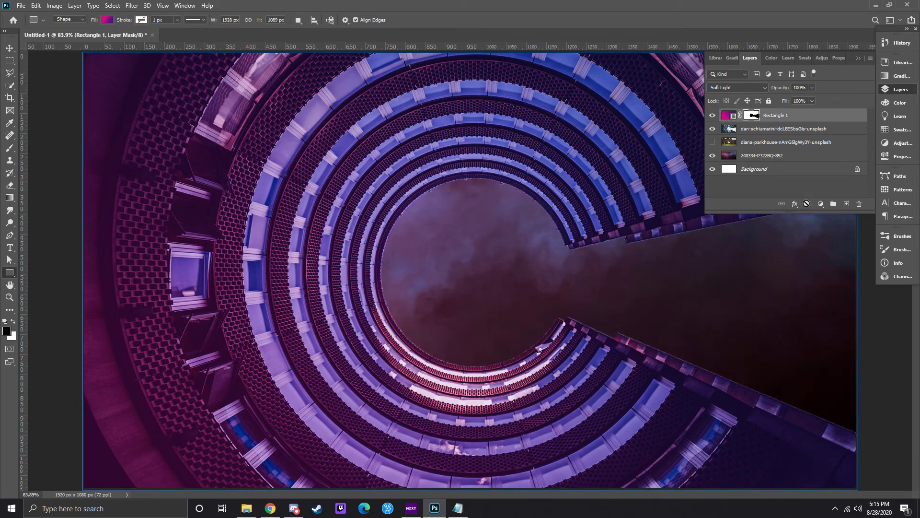
pyautogui.click(9, 48)
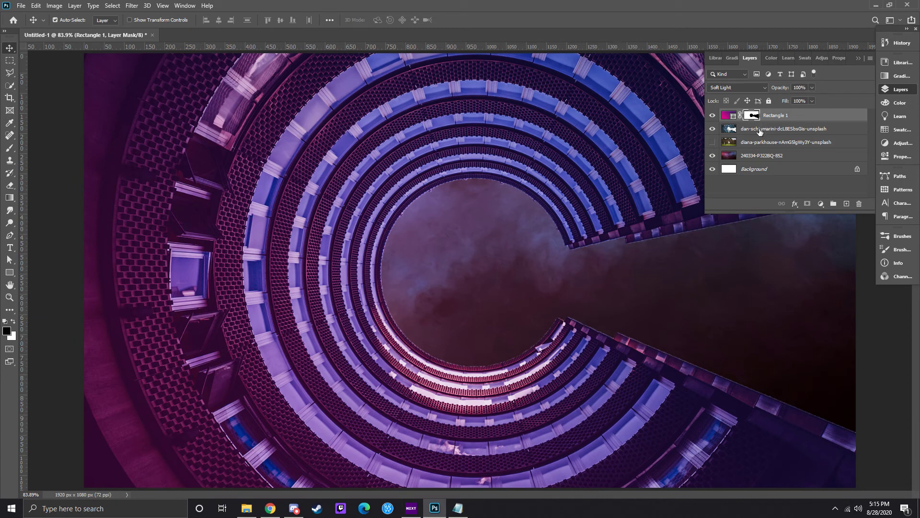
pyautogui.click(758, 133)
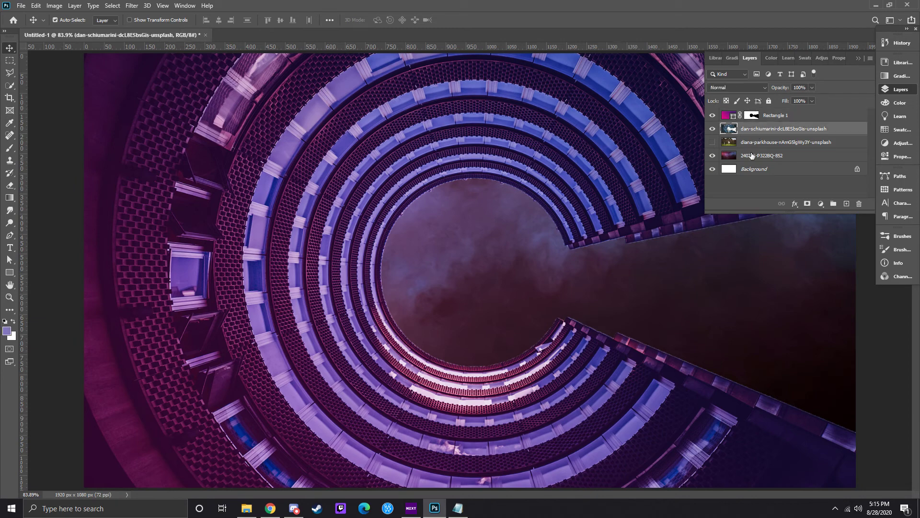
pyautogui.click(750, 158)
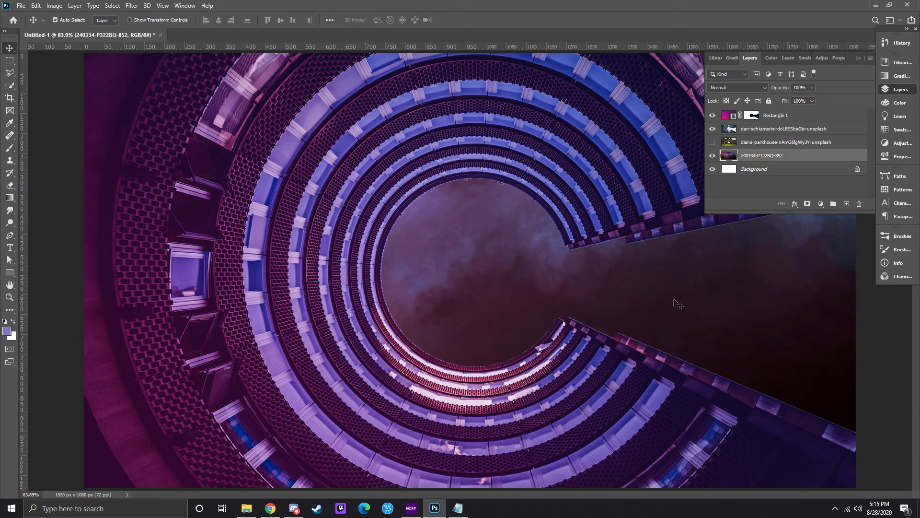
pyautogui.hotkey('ctrl', 't')
# Step: Move the smoky sky photo about 542 px right and commit the new position
pyautogui.moveTo(424, 260)
pyautogui.mouseDown()
pyautogui.moveTo(649, 263)
pyautogui.moveTo(714, 306)
pyautogui.moveTo(718, 320)
pyautogui.mouseUp()
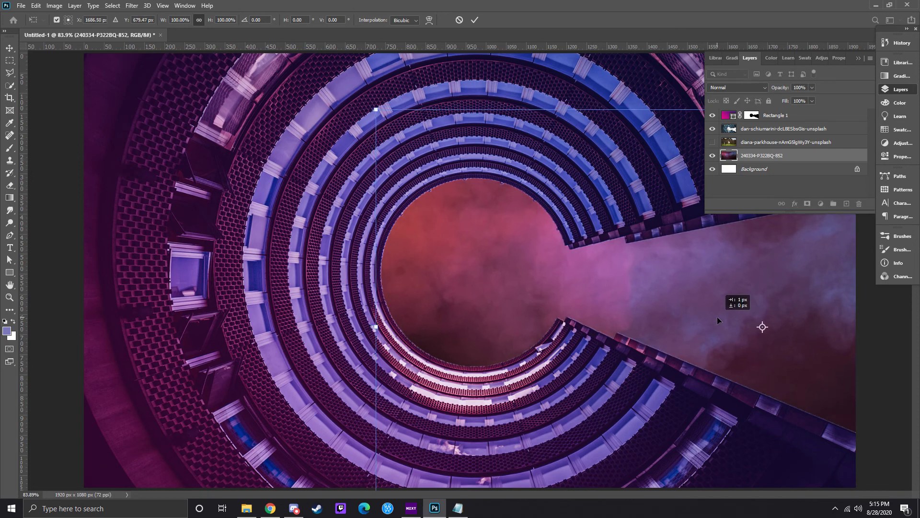
pyautogui.click(475, 21)
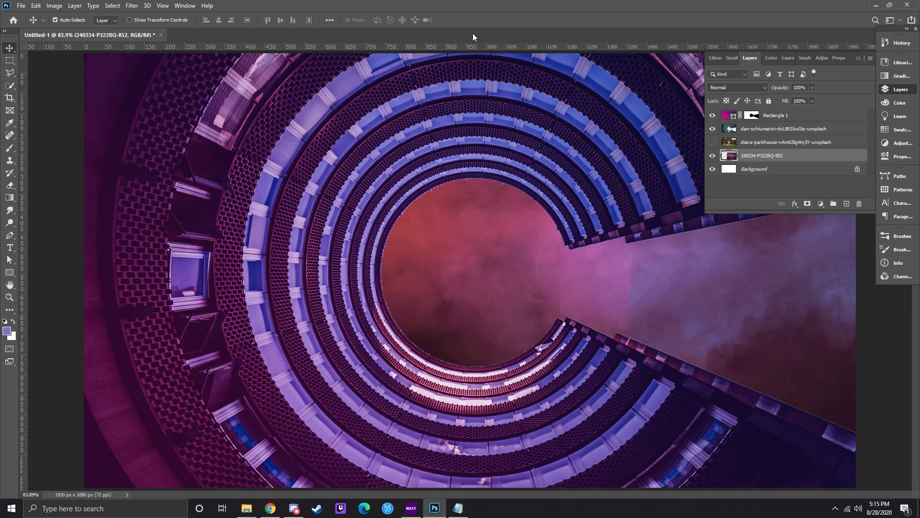
pyautogui.click(764, 86)
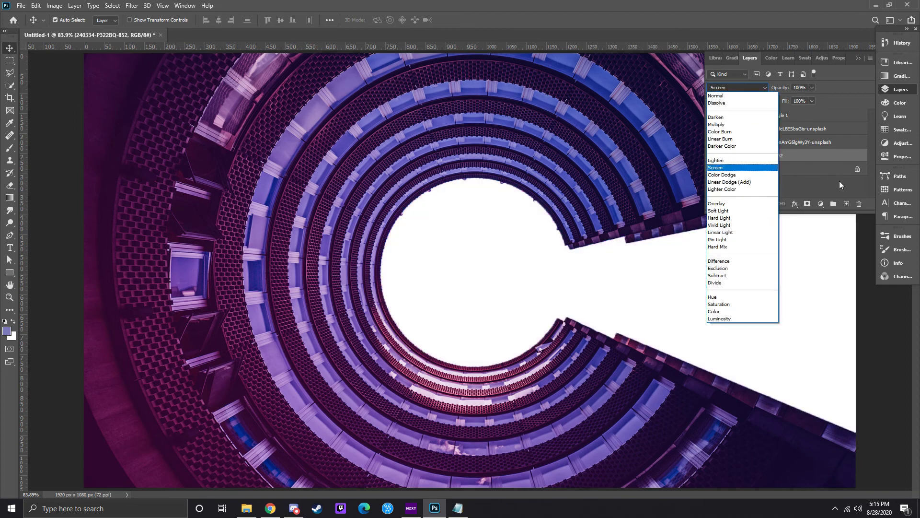
pyautogui.click(784, 109)
pyautogui.click(779, 116)
pyautogui.click(746, 87)
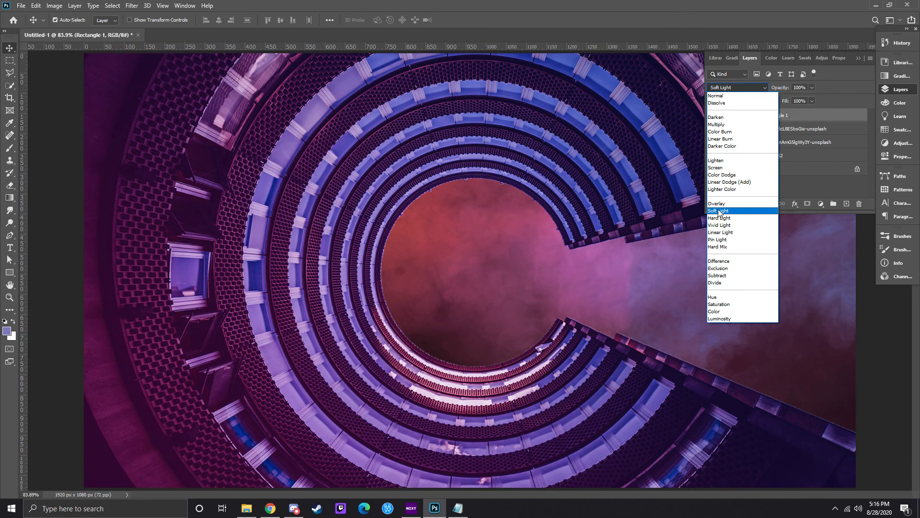
# Step: Keep Soft Light on the gradient overlay, collapse the floating Layers panel, and expand the dock
pyautogui.click(719, 211)
pyautogui.click(859, 58)
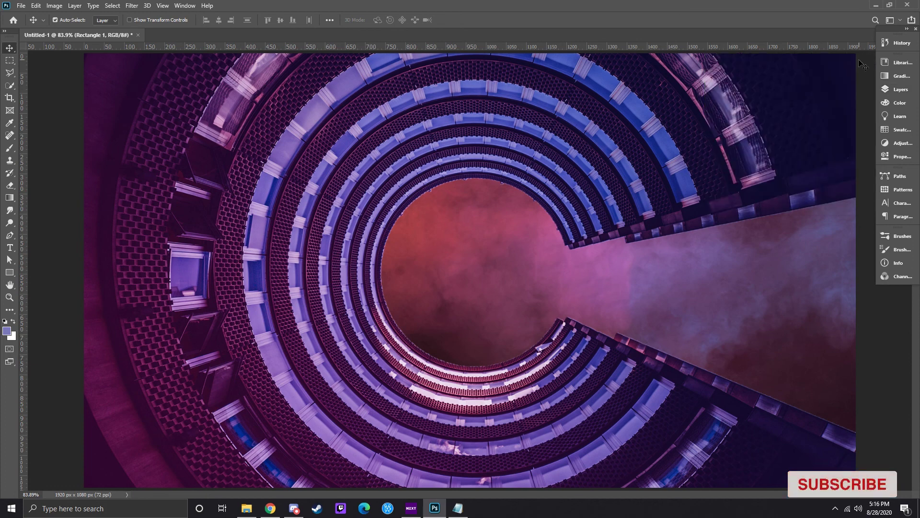
pyautogui.click(906, 29)
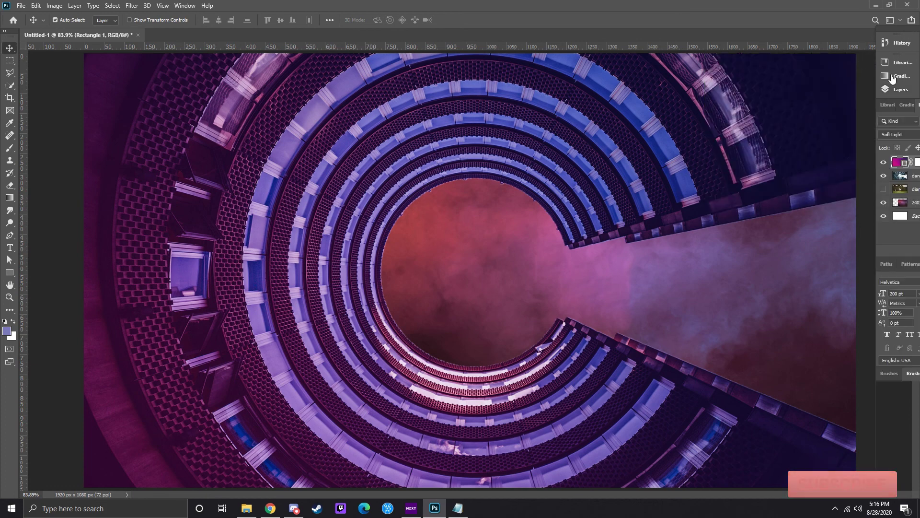